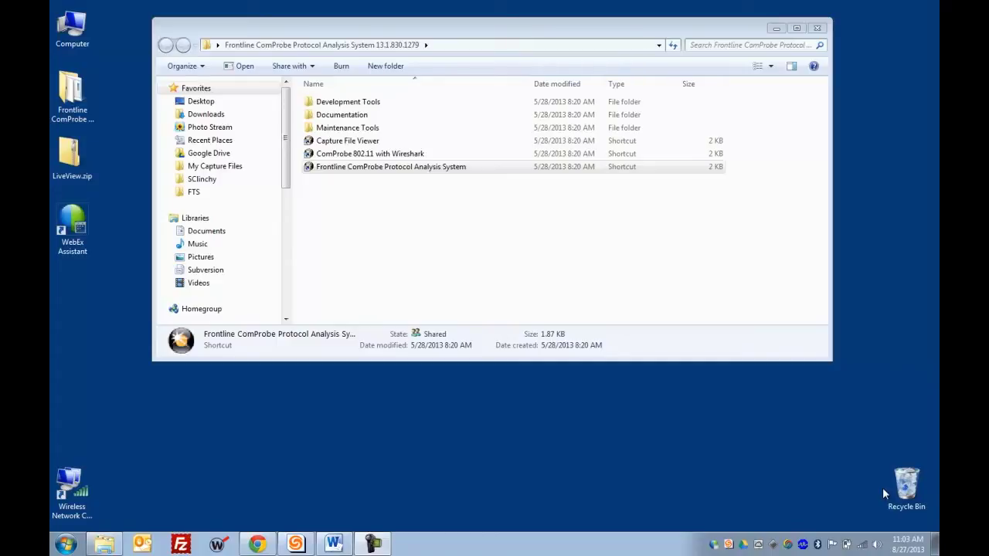
Step: Launch Frontline ComProbe and select Bluetooth Classic/low energy (BPA 600) as the capture method
double_click(433, 167)
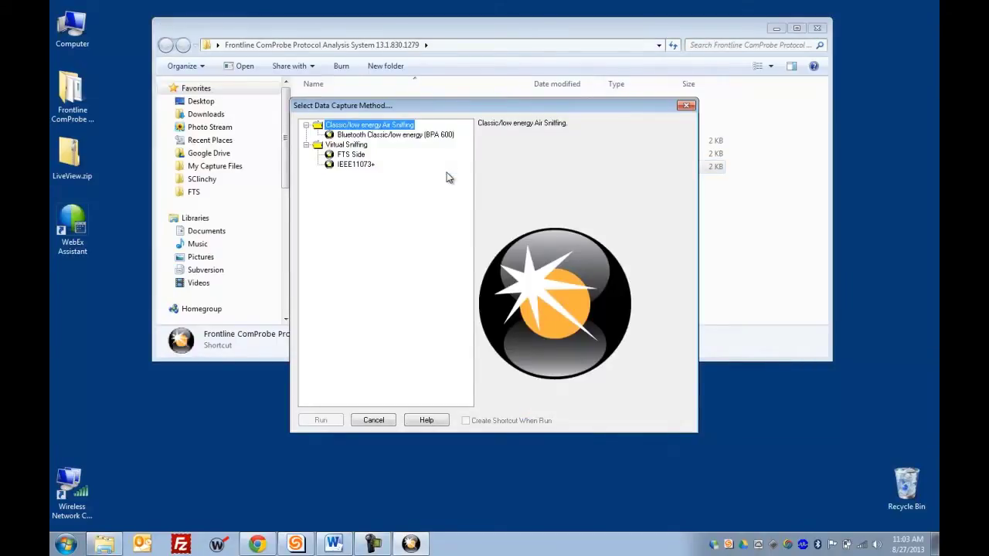
left_click(437, 138)
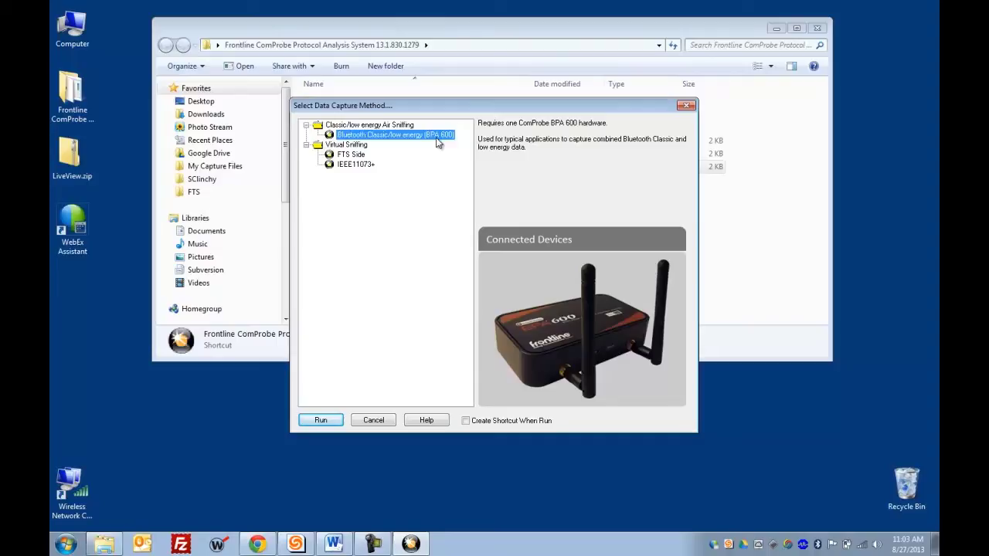
Step: Run the BPA 600 setup, close Explorer, choose Dual Mode, and move the datasource window right
left_click(320, 419)
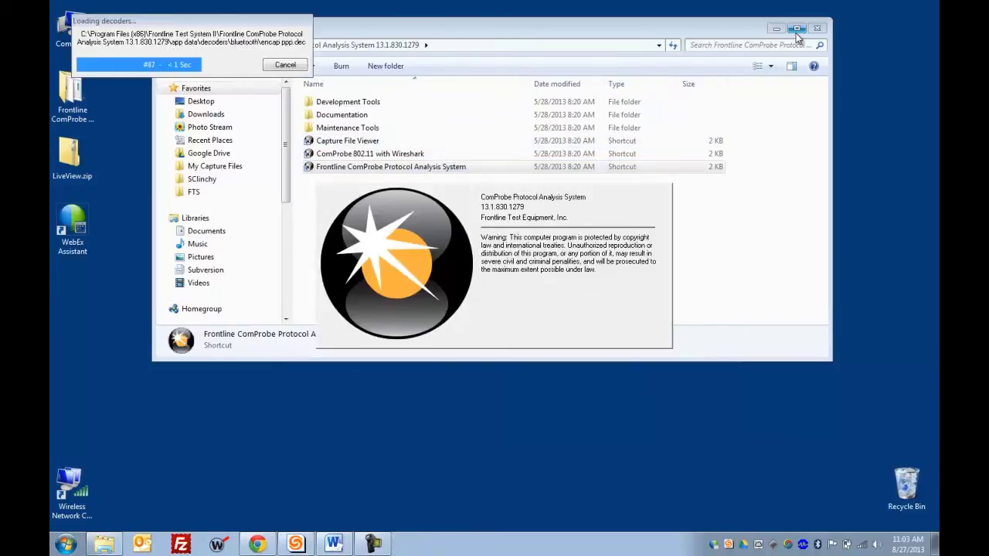
left_click(817, 28)
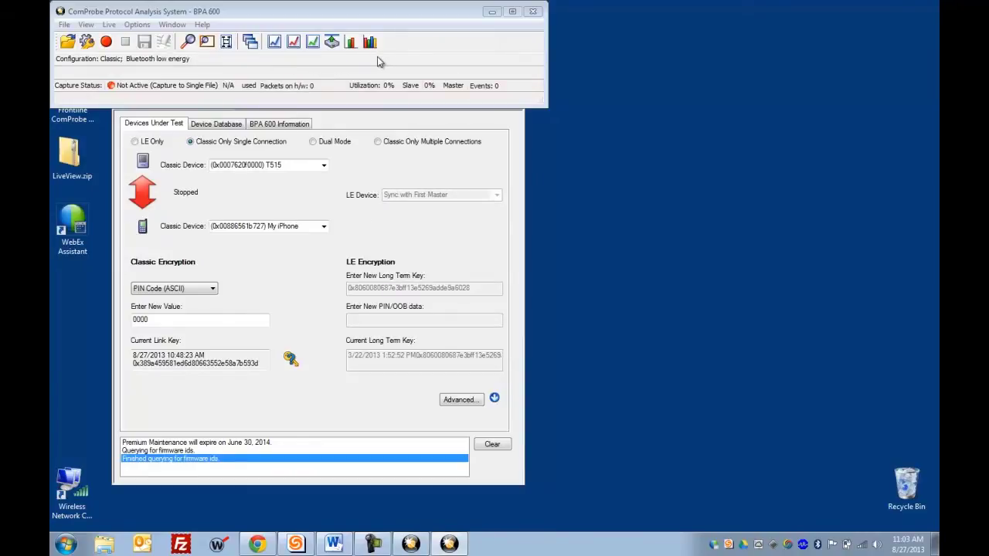
left_click(337, 144)
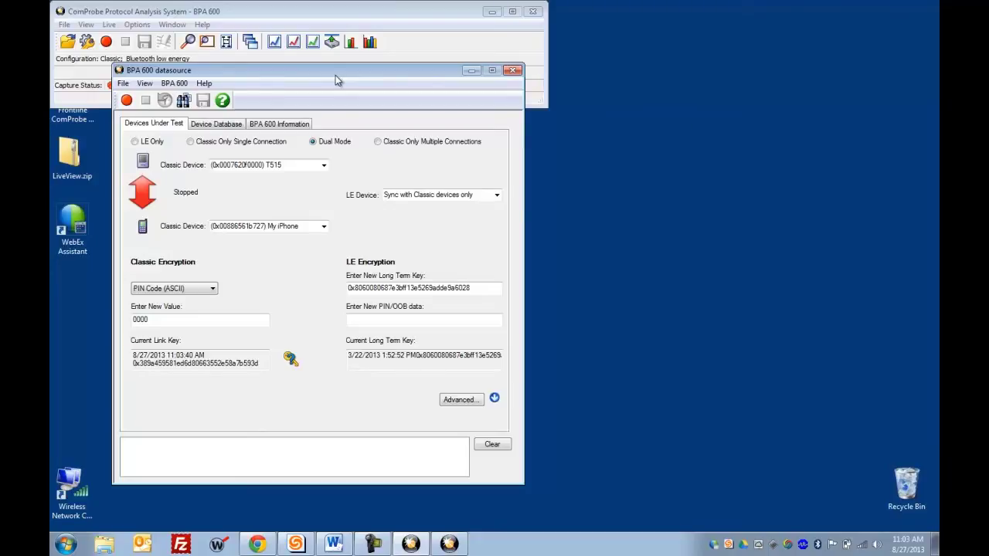
left_click_drag(335, 75, 711, 93)
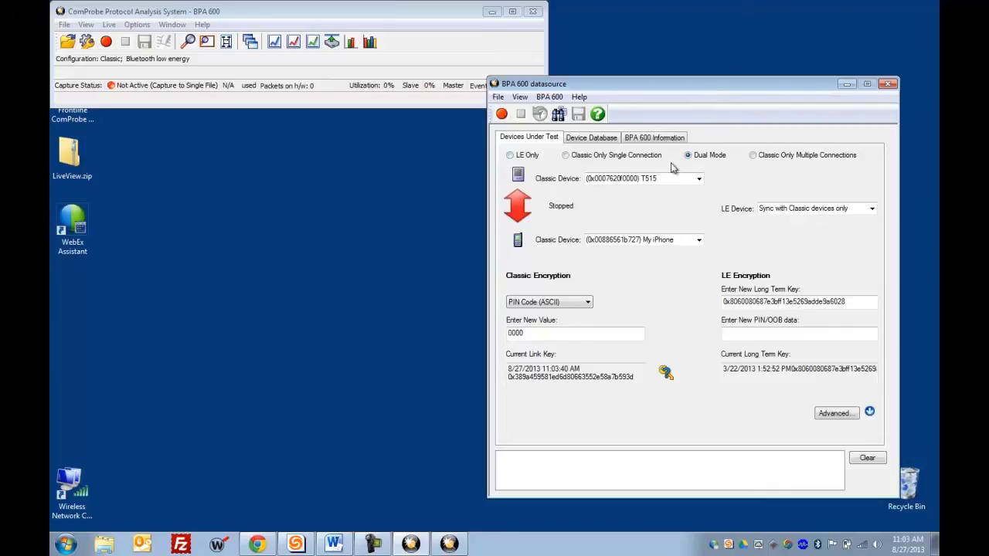
Step: Preview LE Only, Dual Mode and Classic Only Multiple Connections, finishing on Classic Only Single Connection
left_click(526, 158)
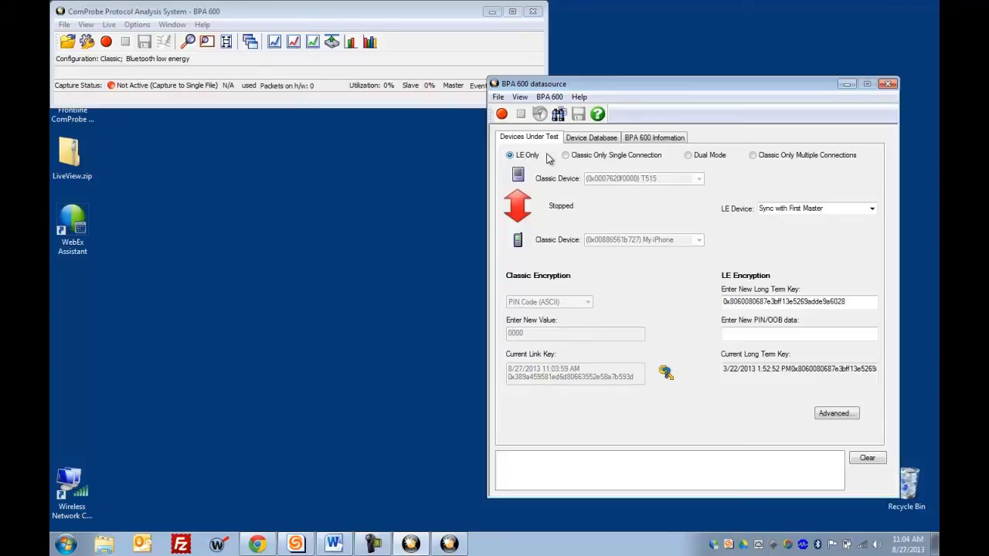
left_click(583, 158)
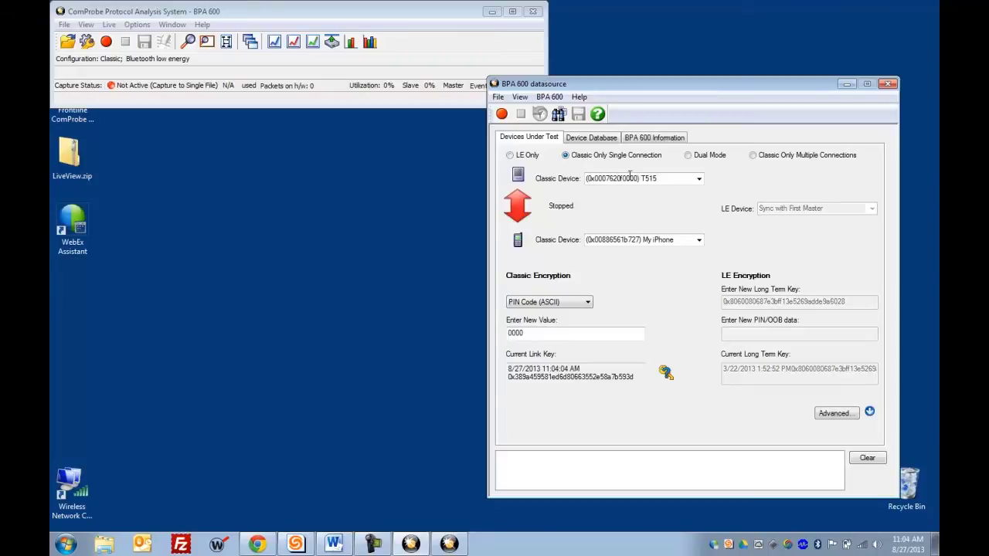
left_click(706, 164)
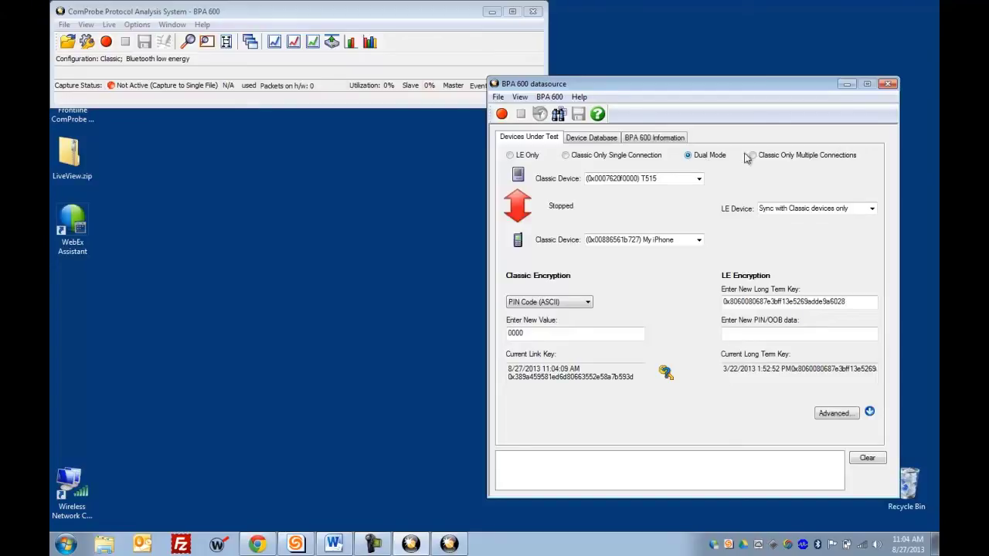
left_click(791, 158)
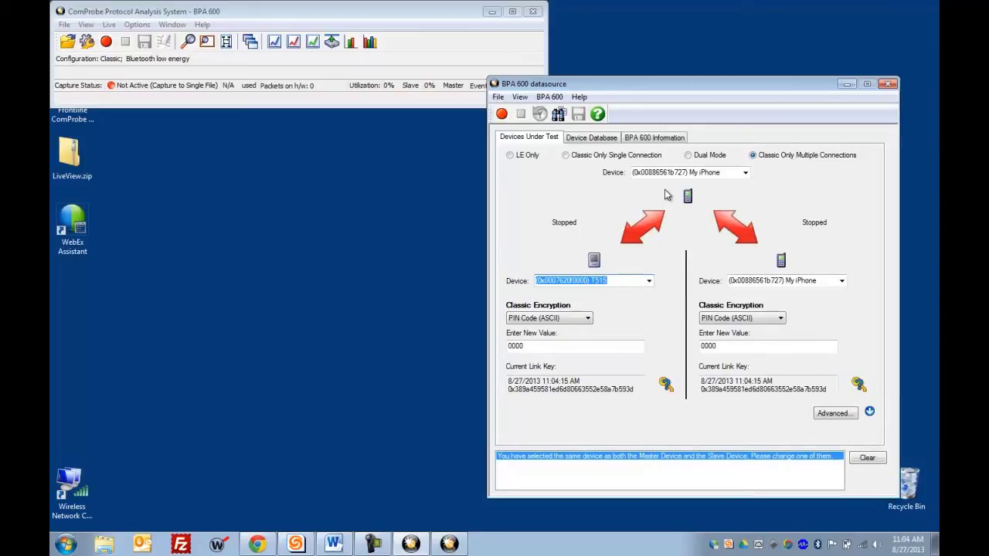
left_click(581, 161)
left_click(581, 160)
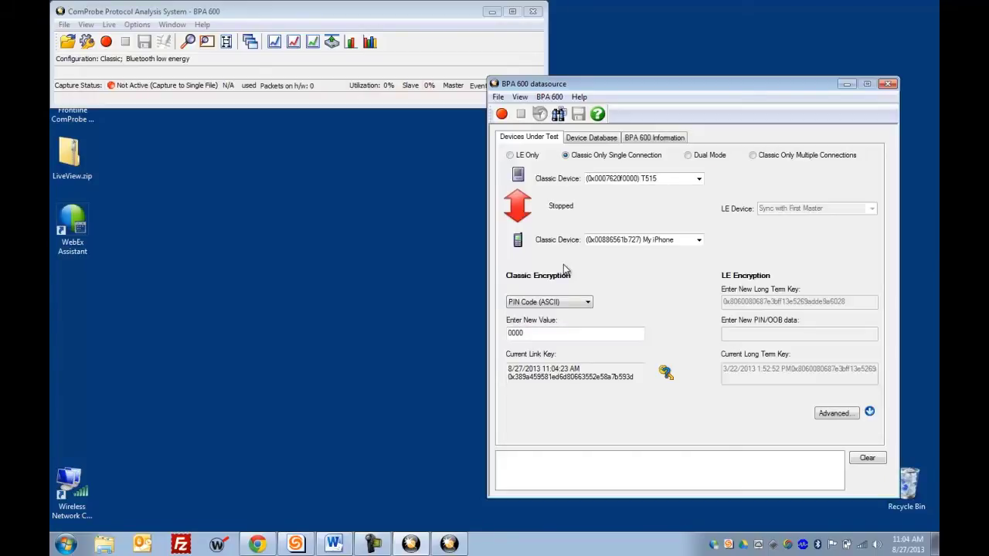
Step: Discover nearby devices, then assign My iPhone as first classic device and T515 as second
left_click(559, 114)
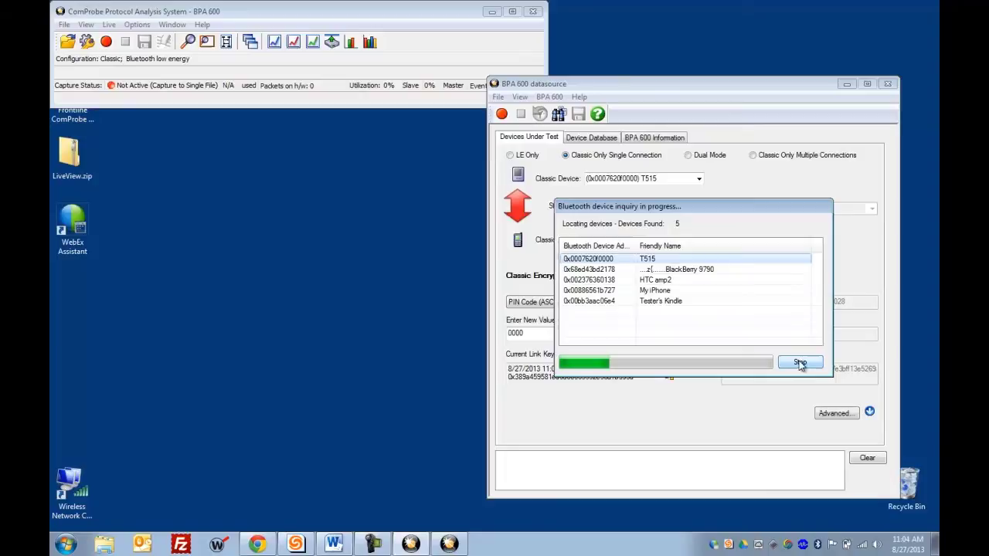
left_click(800, 363)
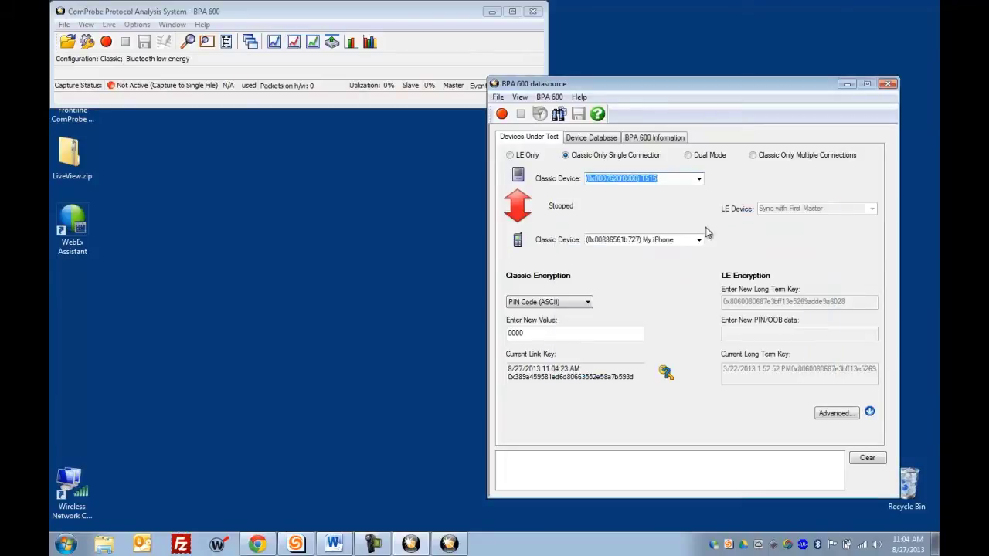
left_click(699, 180)
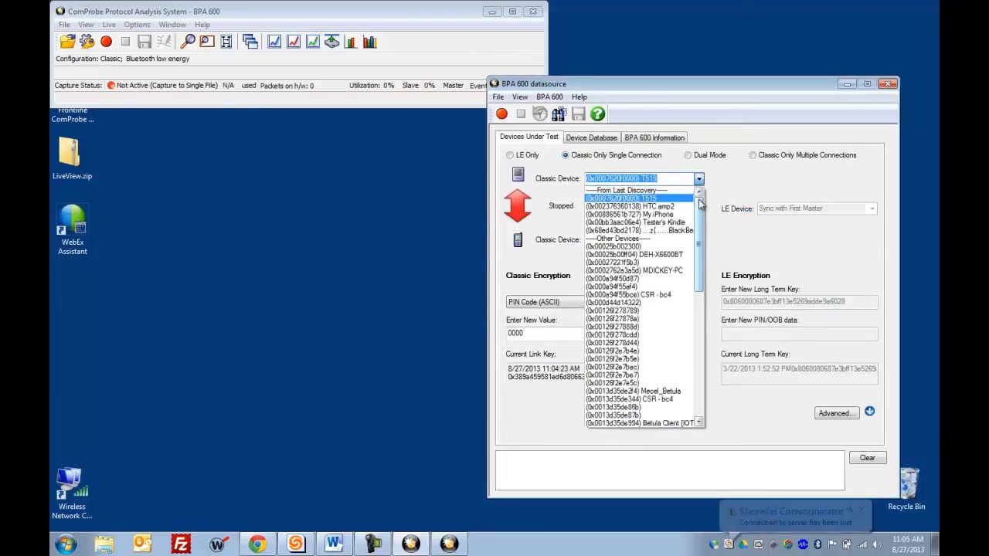
left_click(672, 219)
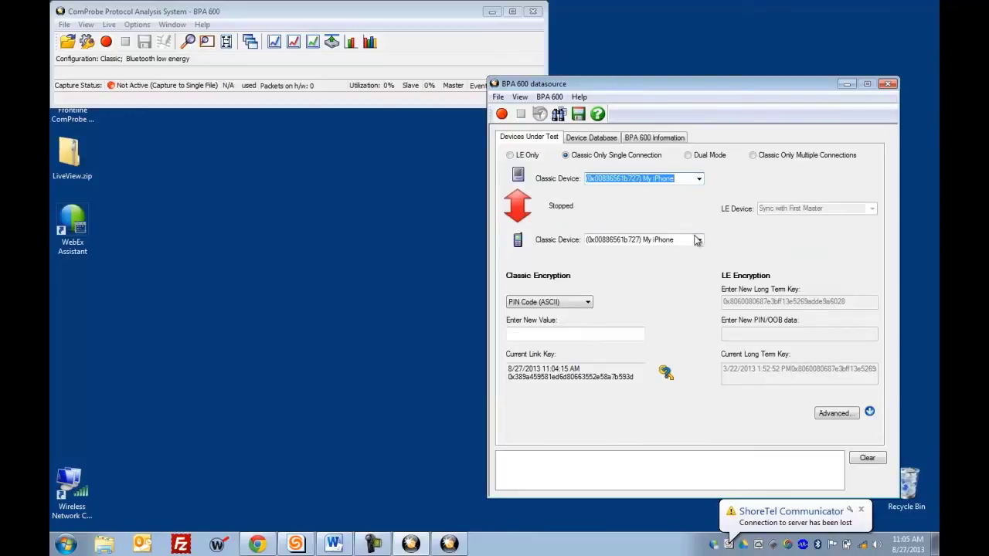
left_click(698, 240)
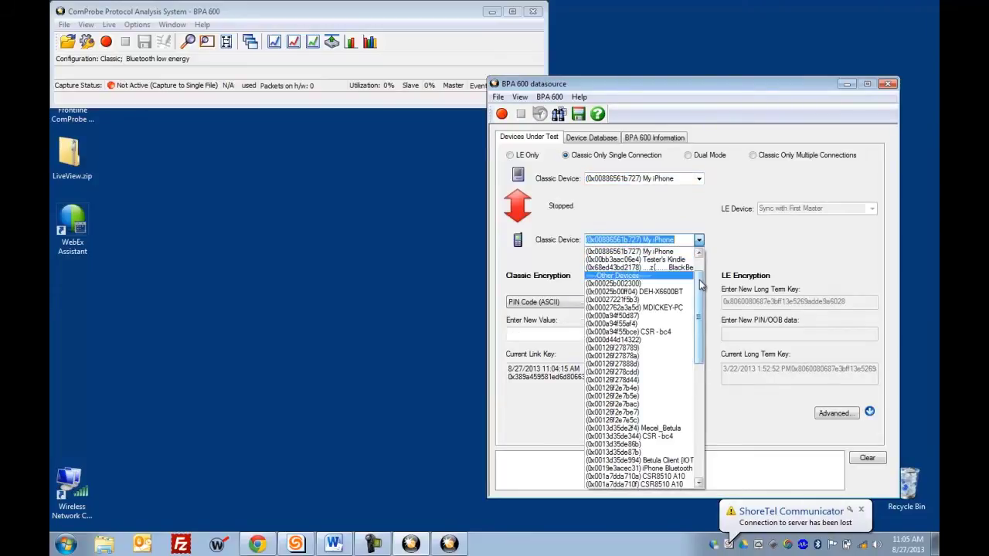
scroll(702, 256, "up", 2)
left_click(671, 267)
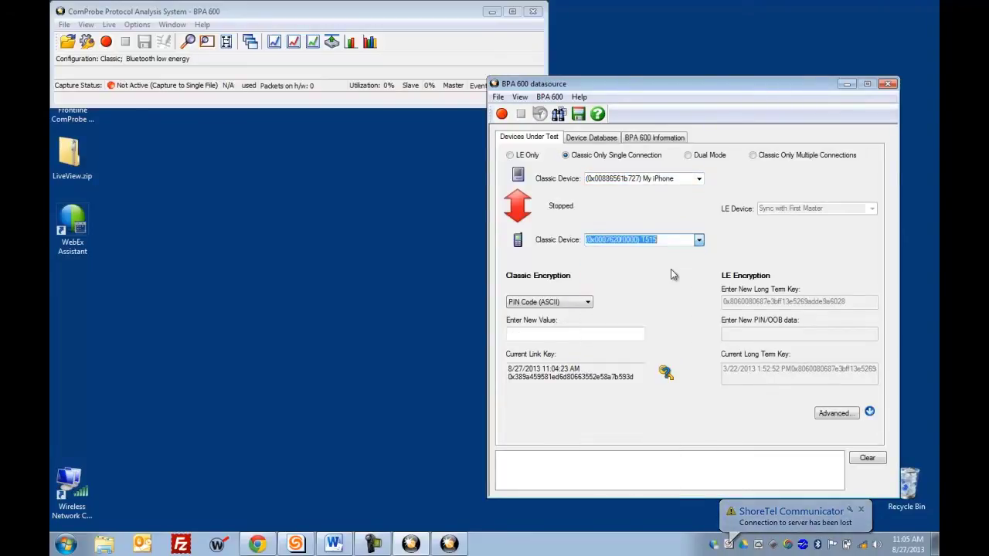
left_click(560, 332)
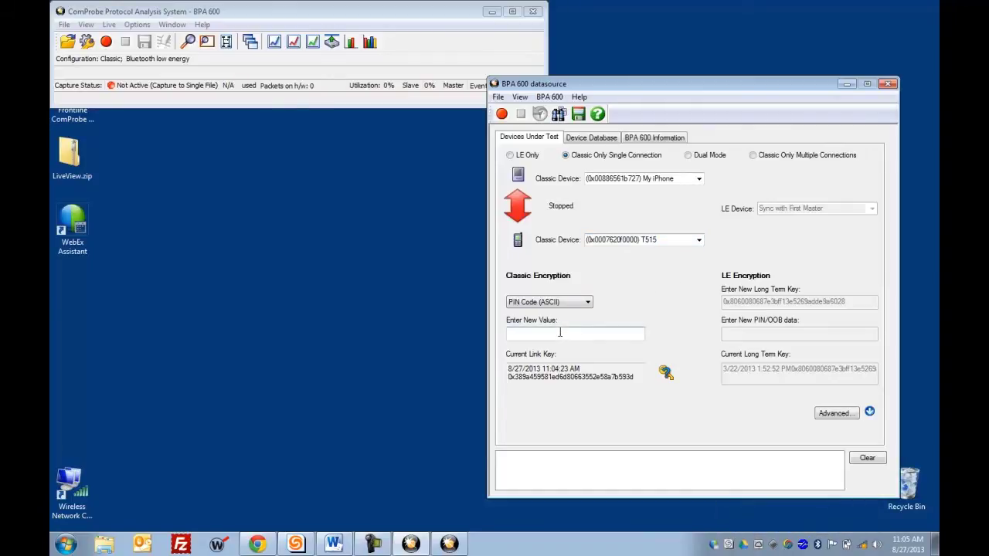
type("0000")
Step: Start recording the iPhone–T515 classic connection from the BPA 600 datasource
left_click(501, 114)
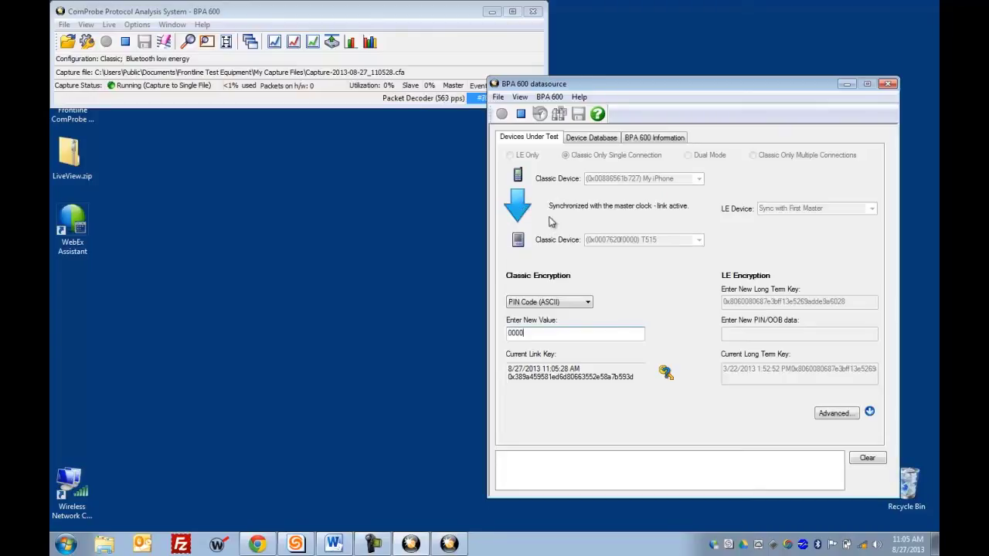
left_click(525, 209)
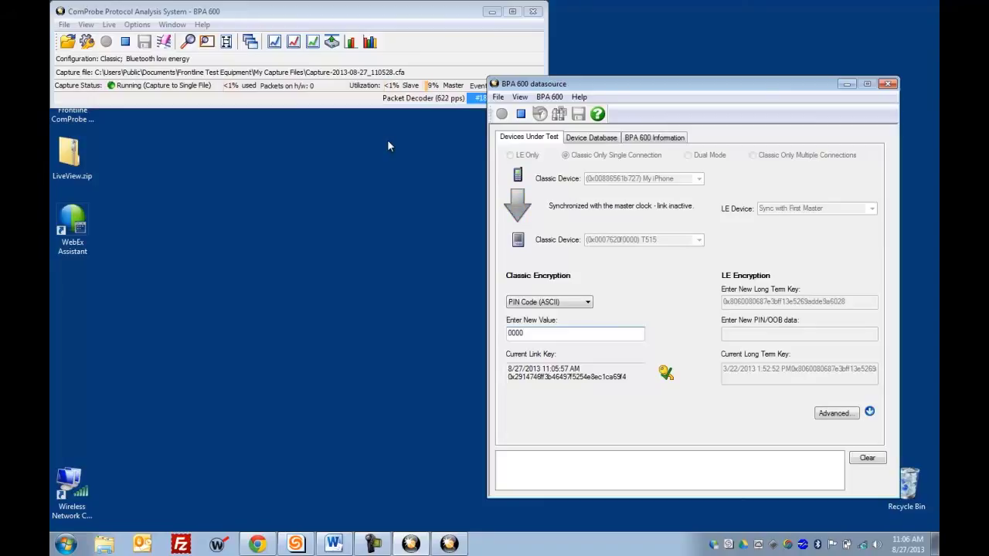
Step: Open the Frame Display, select frame 25,847, and filter to the 113 LMP frames
left_click(207, 44)
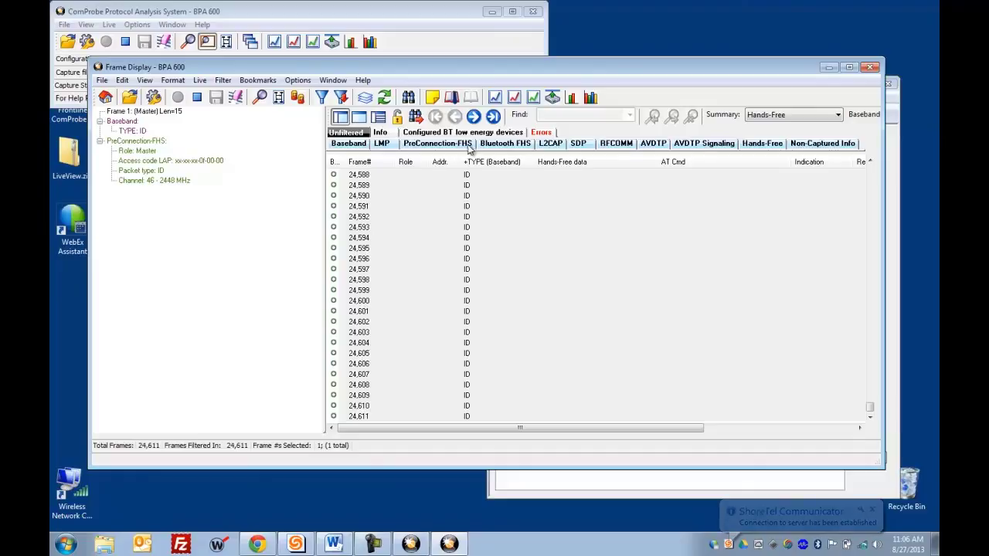
left_click(459, 217)
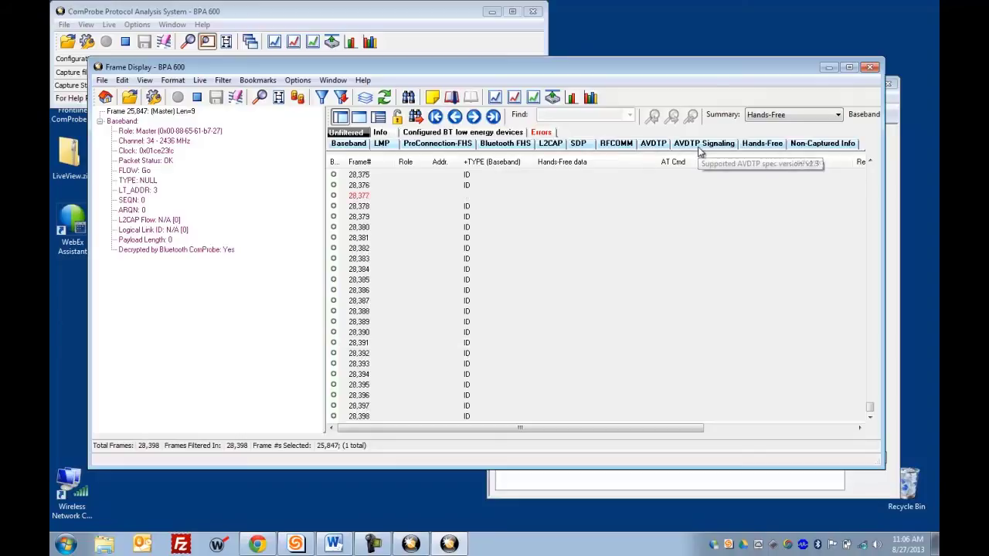
left_click(386, 144)
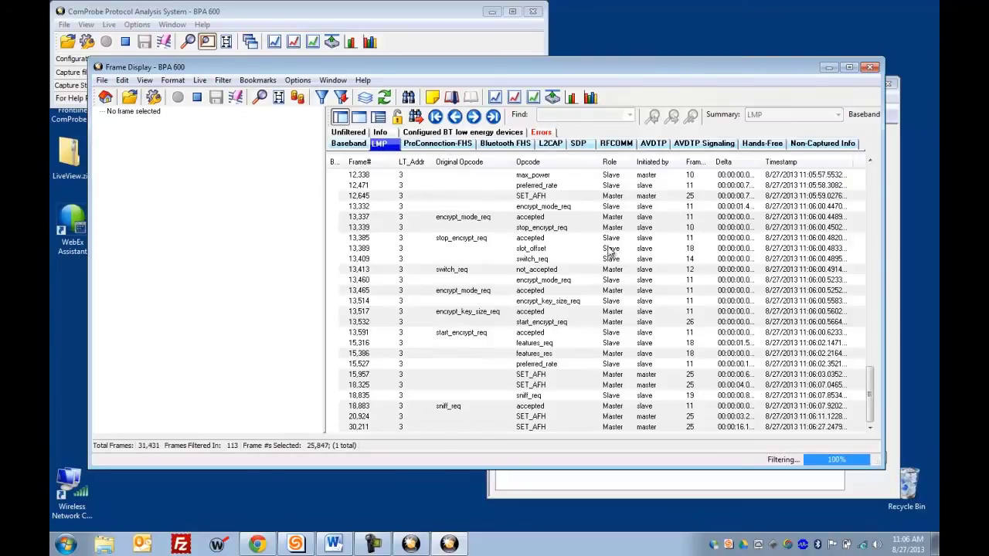
Step: Filter to 21 Hands-Free frames and inspect frame 13,601's decode down to Extension Bit: Not Extended
left_click(765, 145)
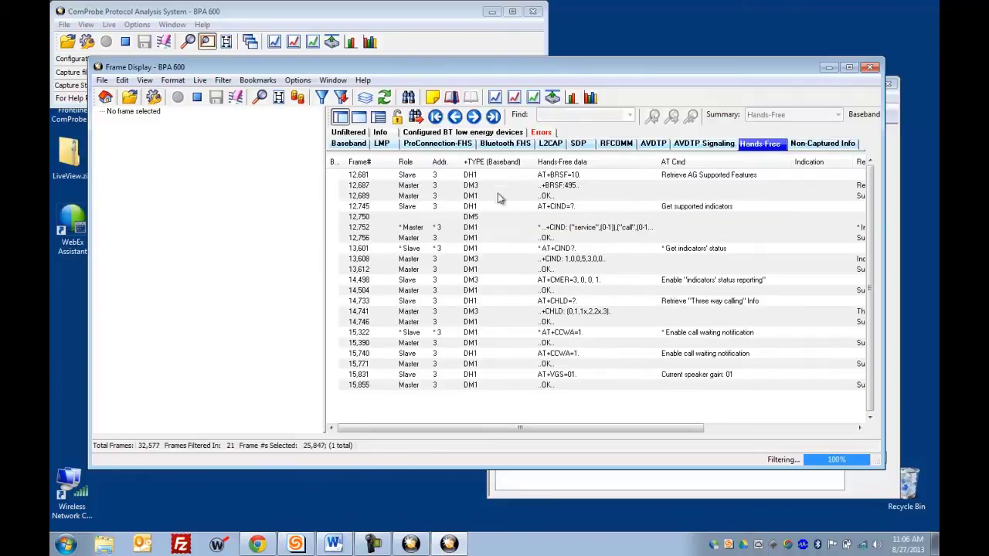
left_click(479, 250)
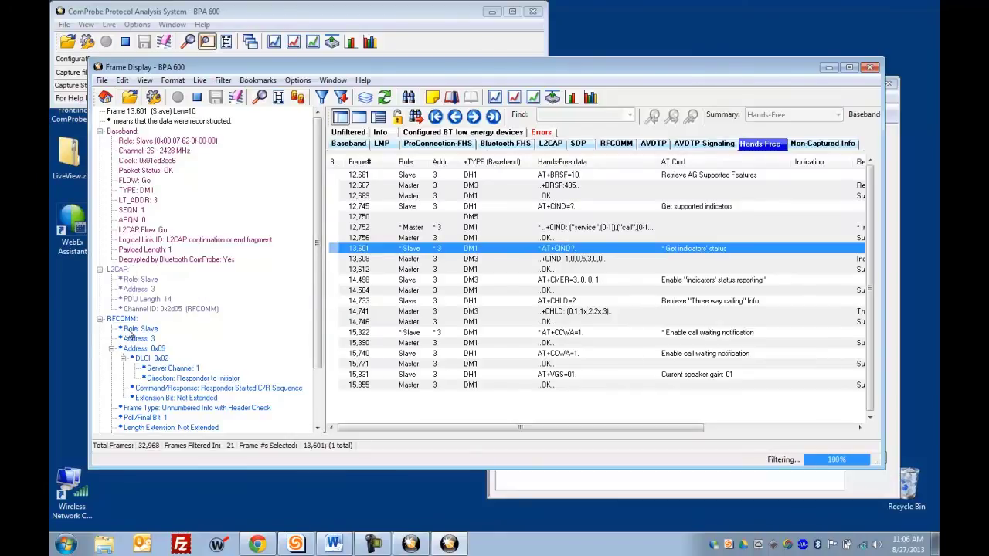
left_click_drag(318, 263, 323, 337)
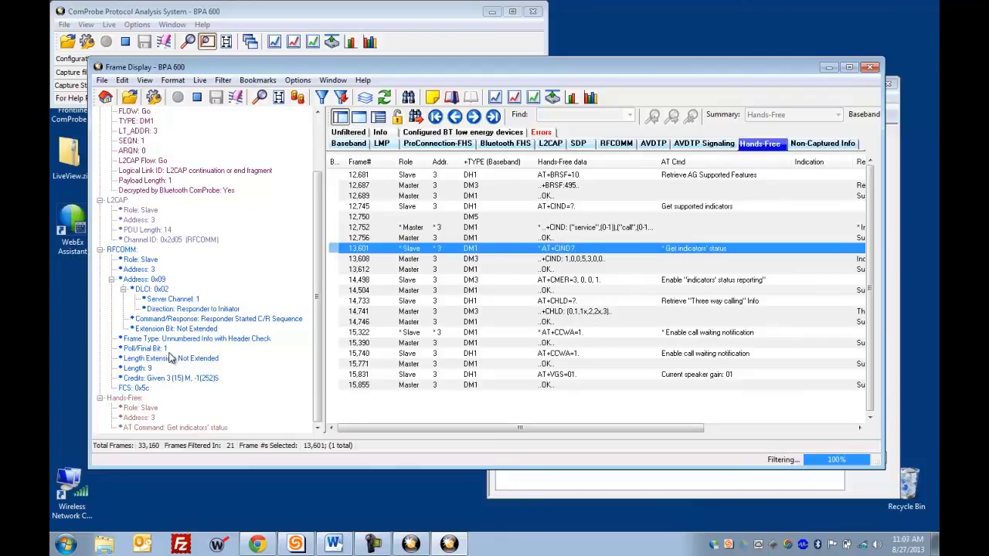
left_click(171, 329)
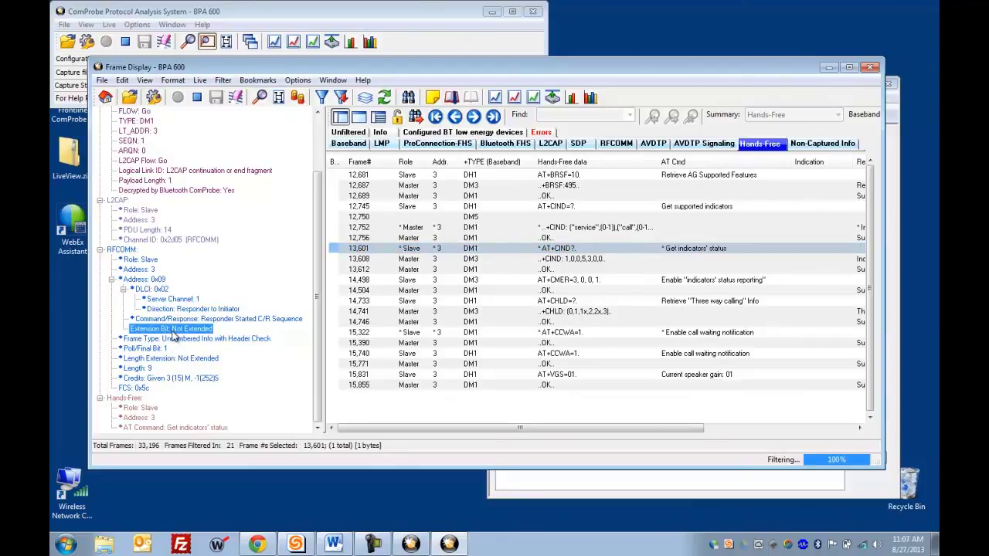
Step: Bring the BPA 600 datasource window in front of the Frame Display
left_click(521, 485)
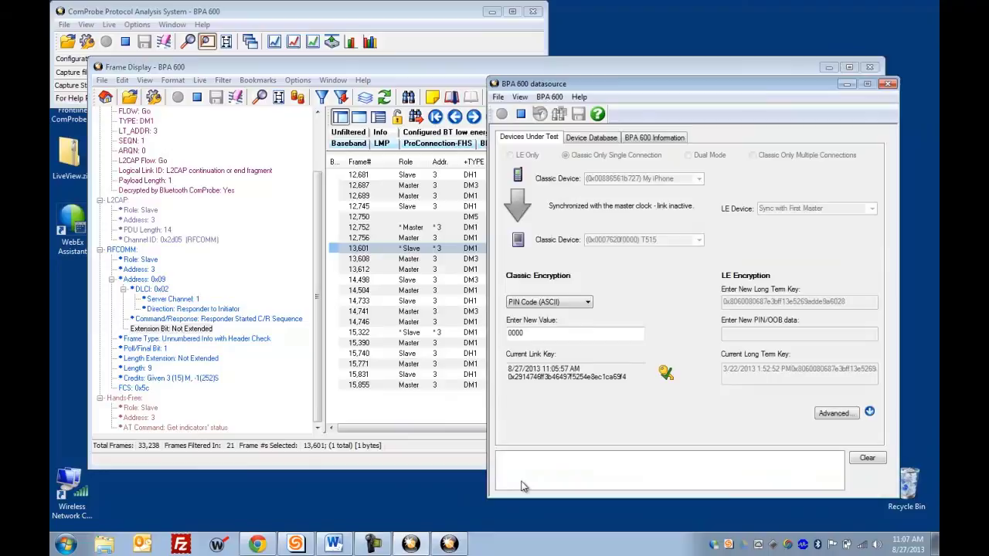